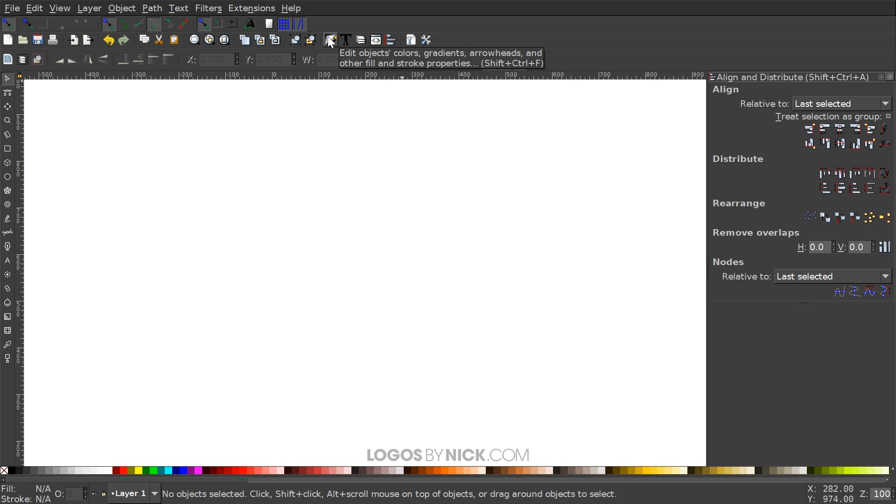
Open the Fill and Stroke settings and import the ink splatter JPEG as an embedded image at the default import resolution.
{"action": "left_click", "coordinate": [330, 39]}
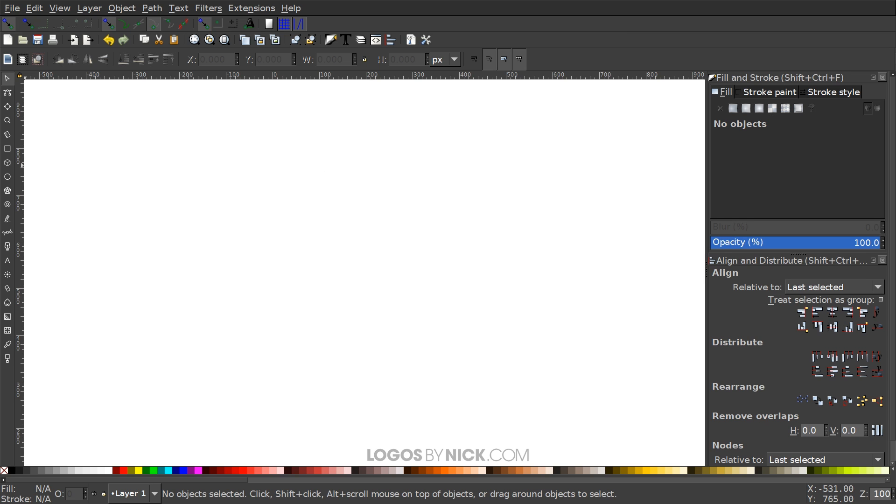
{"action": "left_click_drag", "start_coordinate": [192, 348], "coordinate": [444, 176]}
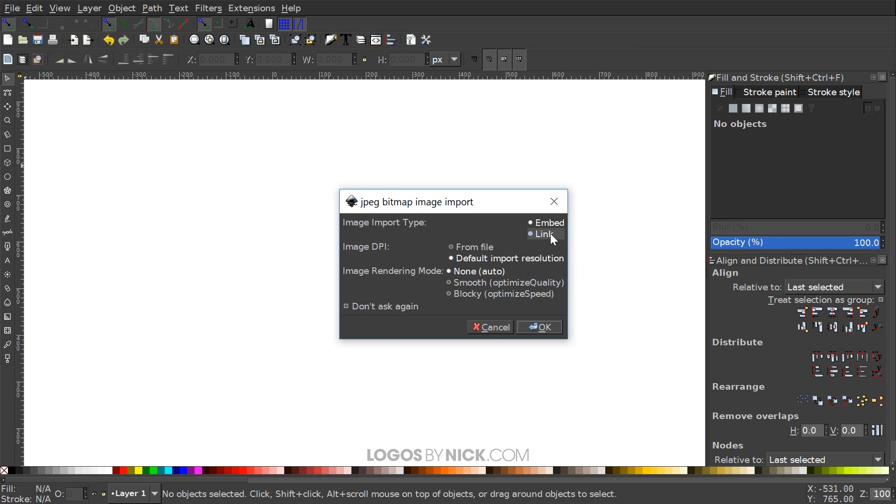
{"action": "left_click", "coordinate": [540, 328]}
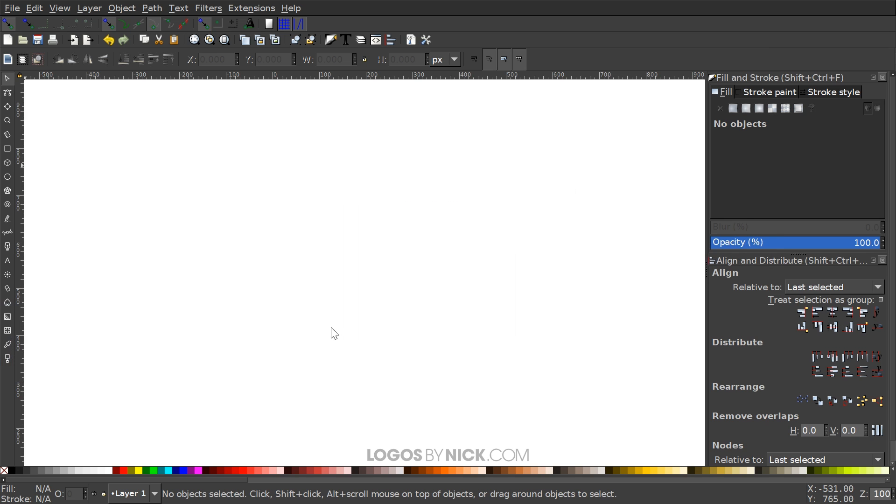
Move the imported splatter image to about X -1682, Y -395 px, leaving free canvas beside it.
{"action": "left_click_drag", "start_coordinate": [443, 192], "coordinate": [411, 233]}
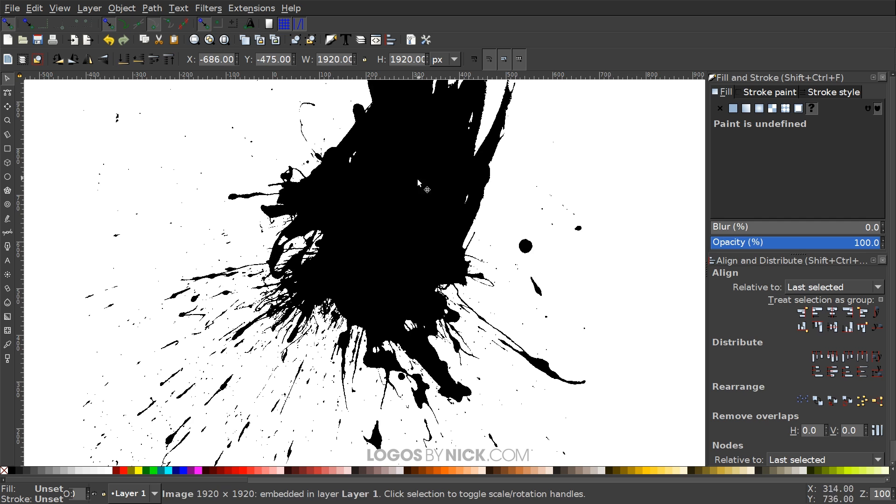
{"action": "left_click_drag", "start_coordinate": [500, 211], "coordinate": [513, 225]}
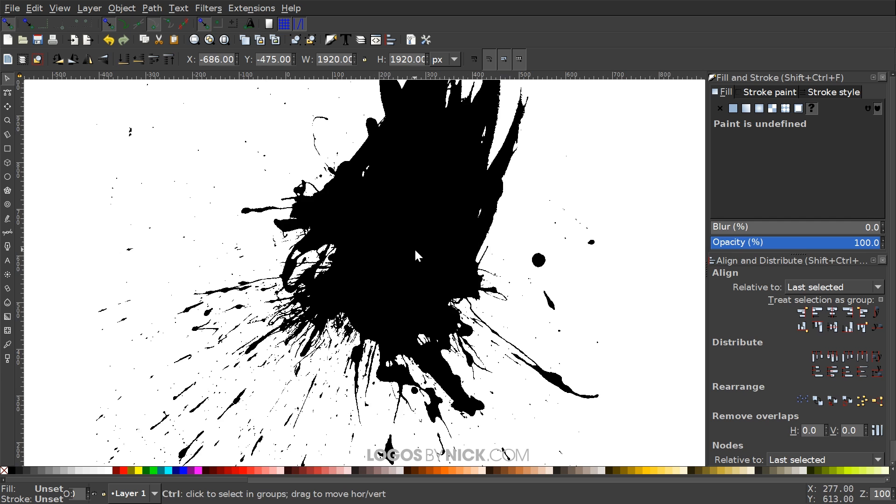
{"action": "scroll", "coordinate": [415, 256], "scroll_direction": "down", "scroll_amount": 2}
{"action": "scroll", "coordinate": [415, 252], "scroll_direction": "down", "scroll_amount": 2}
{"action": "left_click_drag", "start_coordinate": [415, 252], "coordinate": [222, 208]}
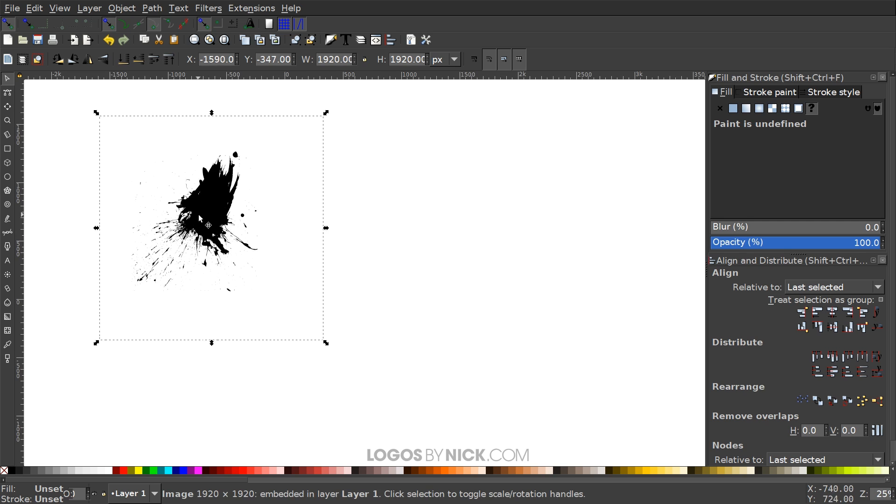
{"action": "left_click_drag", "start_coordinate": [208, 191], "coordinate": [196, 198]}
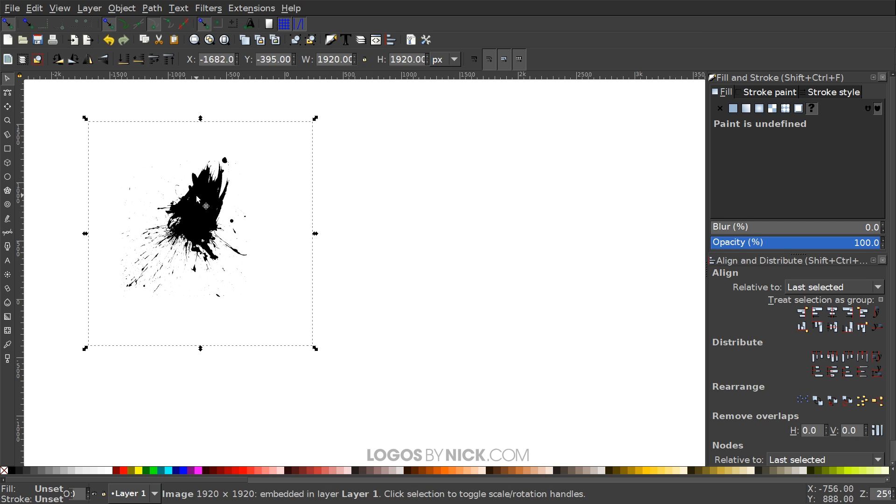
Set up a bitmap trace of the splatter image using Color quantization with 2 colors and update its preview.
{"action": "left_click", "coordinate": [150, 8]}
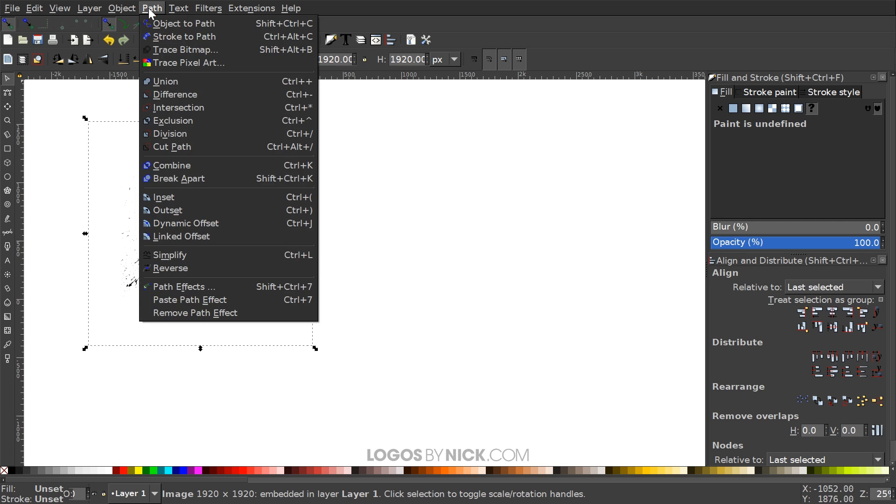
{"action": "left_click", "coordinate": [172, 49]}
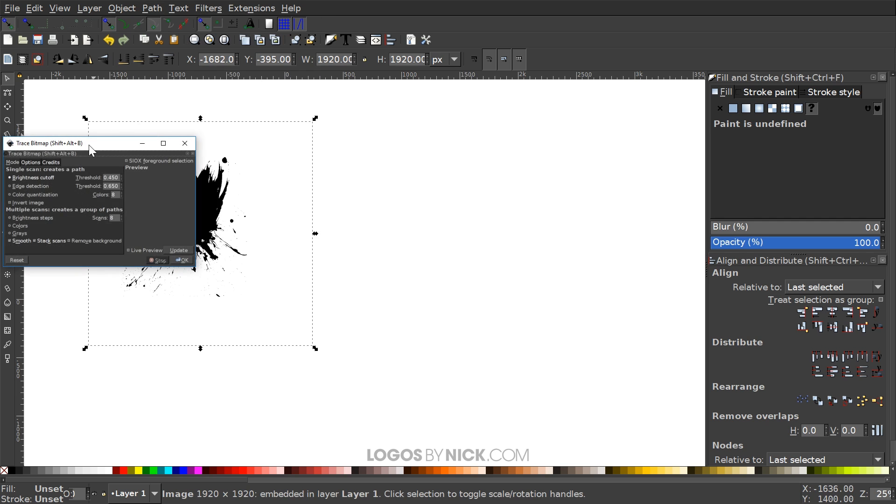
{"action": "left_click_drag", "start_coordinate": [419, 72], "coordinate": [487, 89]}
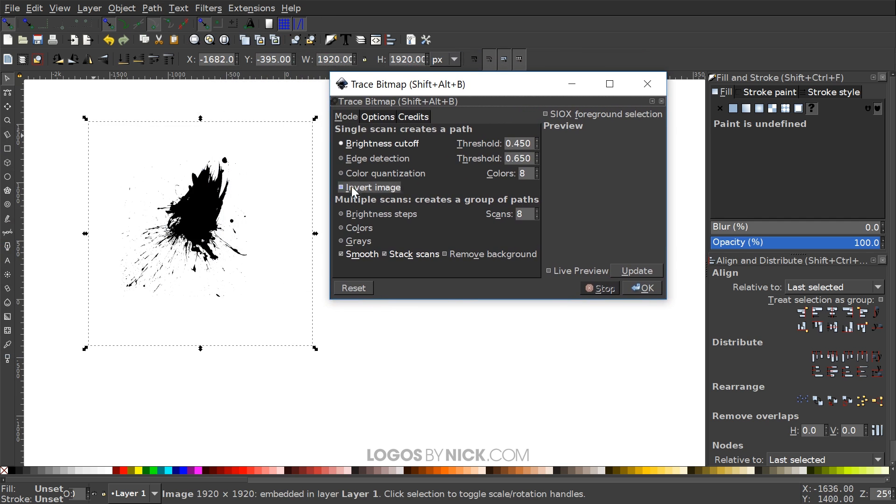
{"action": "left_click", "coordinate": [342, 172]}
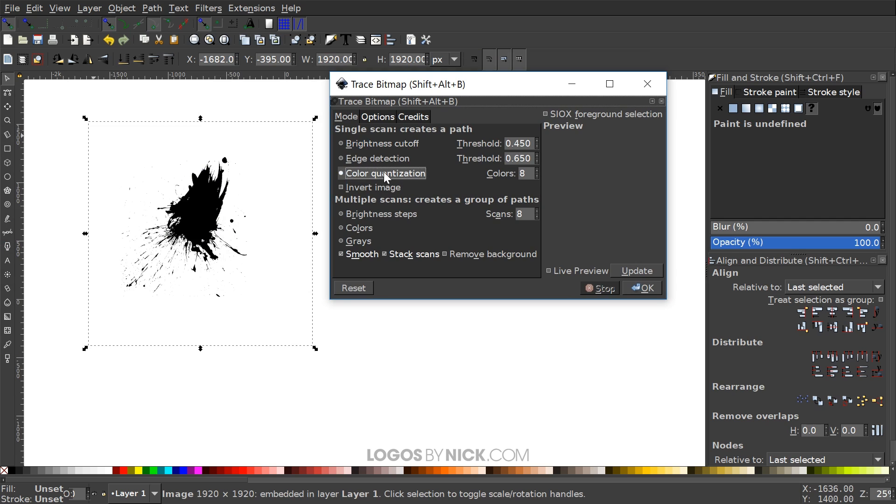
{"action": "double_click", "coordinate": [537, 176]}
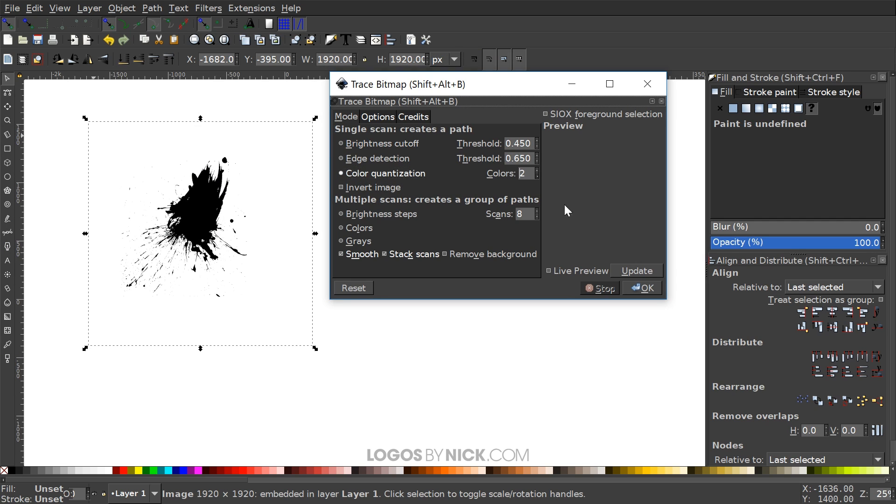
{"action": "left_click", "coordinate": [639, 271]}
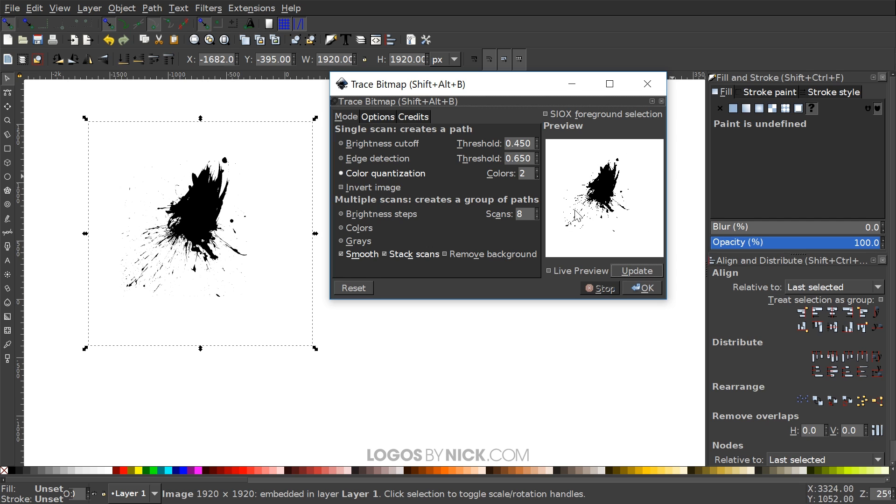
Try the Invert image option in the trace preview and switch it back off.
{"action": "left_click", "coordinate": [343, 189]}
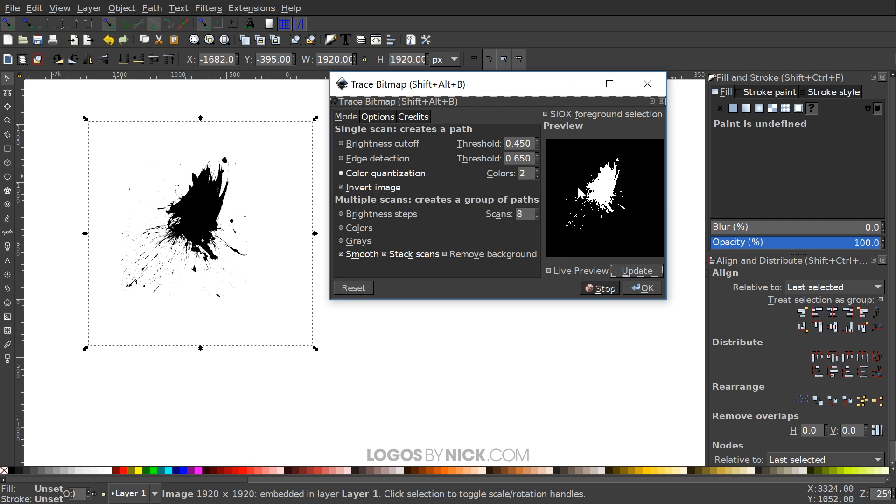
{"action": "left_click", "coordinate": [342, 188]}
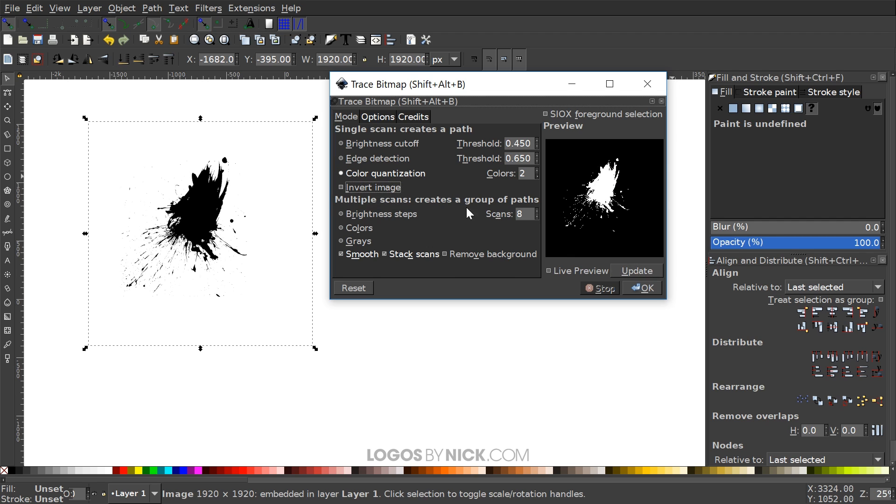
{"action": "left_click", "coordinate": [633, 272]}
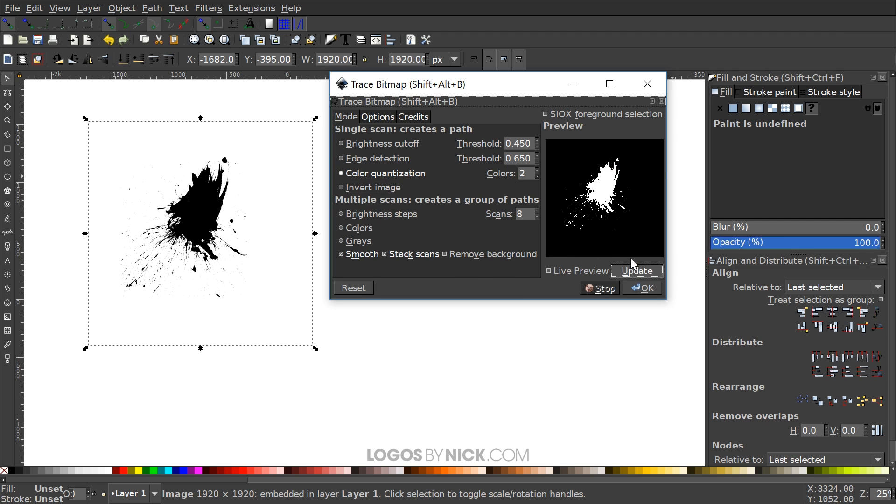
Apply the bitmap trace and move the traced path off the original image to about X 693, Y 124 px.
{"action": "left_click", "coordinate": [644, 288]}
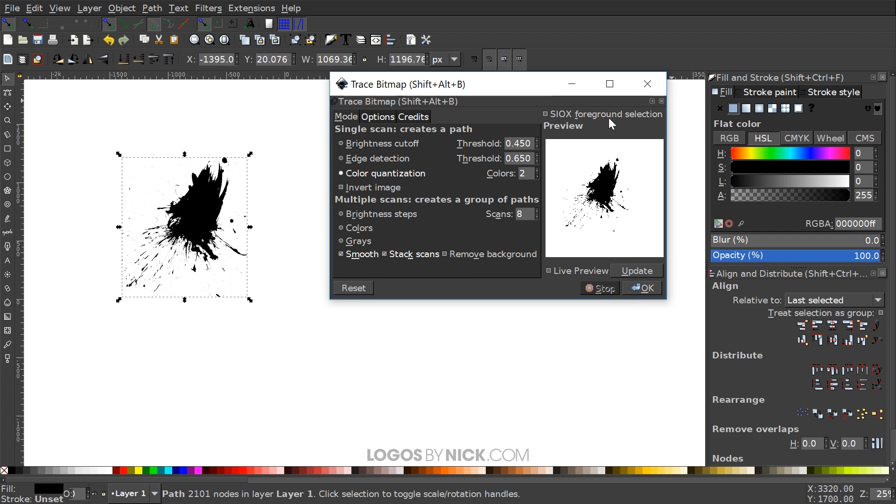
{"action": "left_click", "coordinate": [652, 88]}
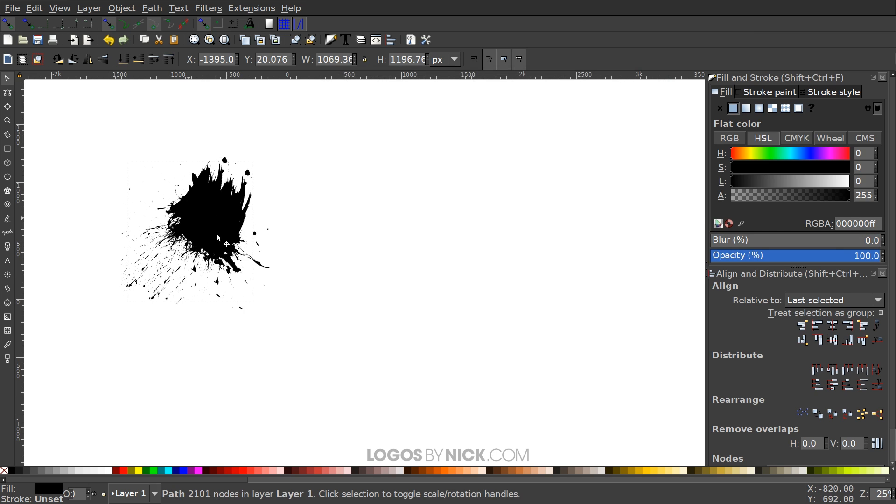
{"action": "mouse_move", "coordinate": [217, 233]}
{"action": "left_mouse_down"}
{"action": "mouse_move", "coordinate": [379, 232]}
{"action": "mouse_move", "coordinate": [448, 199]}
{"action": "mouse_move", "coordinate": [407, 227]}
{"action": "mouse_move", "coordinate": [419, 214]}
{"action": "left_mouse_up"}
Try red, yellow, green and navy blue fills on the traced splatter and return its fill to black.
{"action": "left_click", "coordinate": [124, 470]}
{"action": "left_click", "coordinate": [139, 470]}
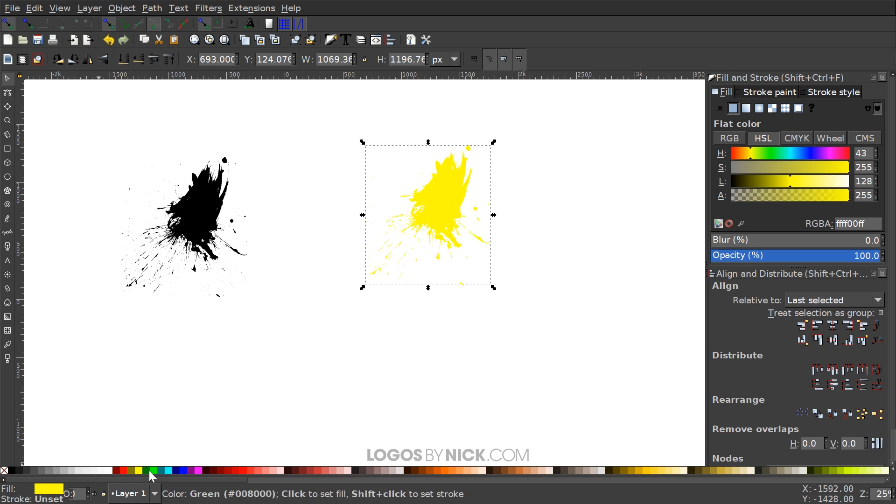
{"action": "left_click", "coordinate": [148, 471]}
{"action": "left_click", "coordinate": [176, 471]}
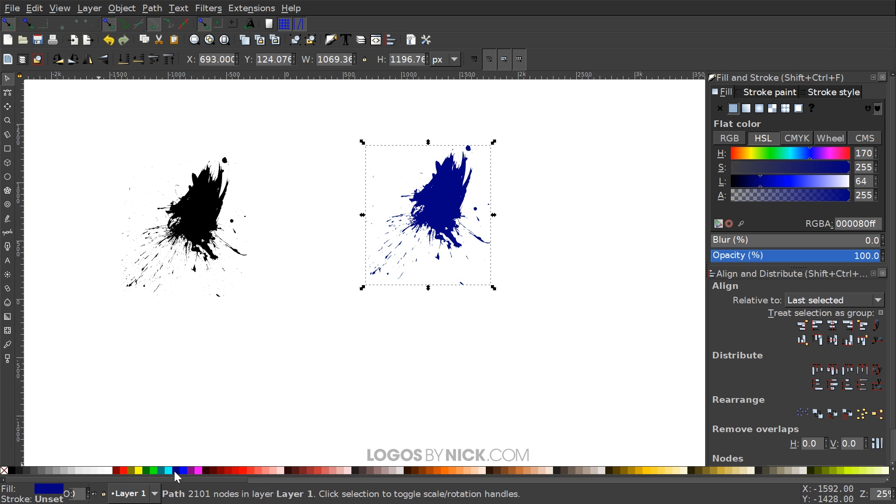
{"action": "left_click", "coordinate": [11, 470]}
Move the traced splatter to about X 2133, Y 248 px and rotate it clockwise until it lies roughly horizontal.
{"action": "left_click_drag", "start_coordinate": [635, 224], "coordinate": [540, 226]}
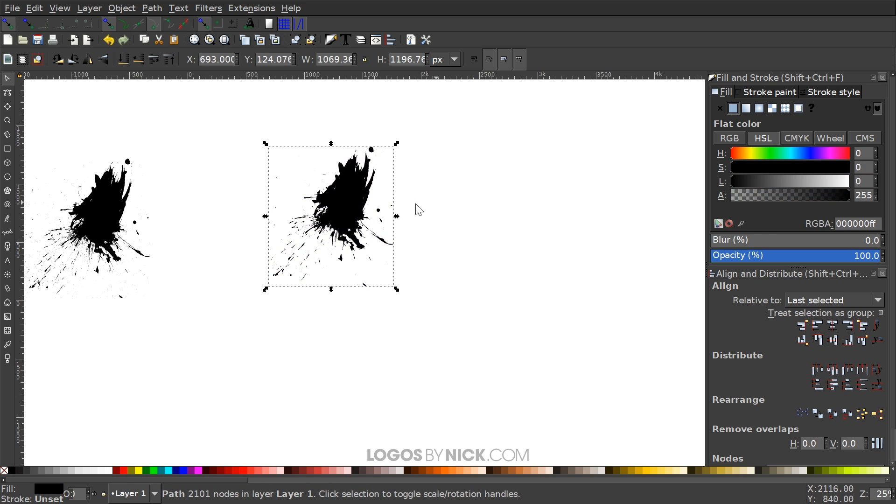
{"action": "left_click_drag", "start_coordinate": [373, 206], "coordinate": [360, 193]}
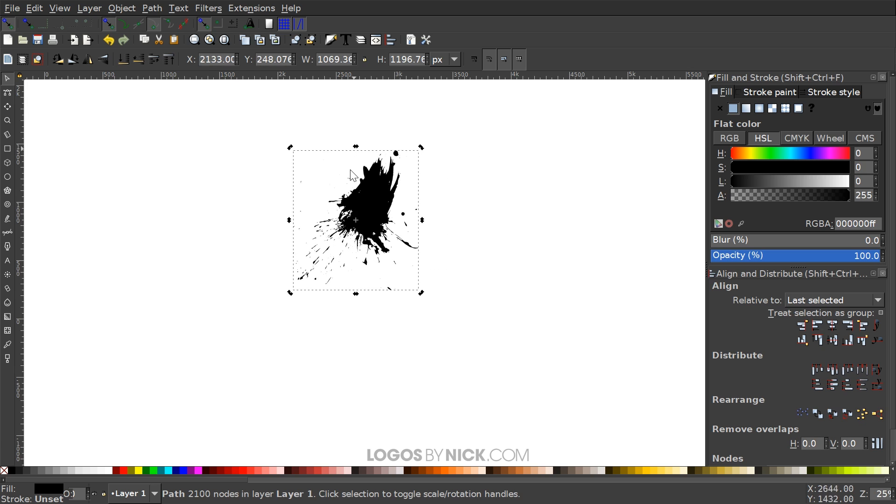
{"action": "left_click", "coordinate": [354, 175]}
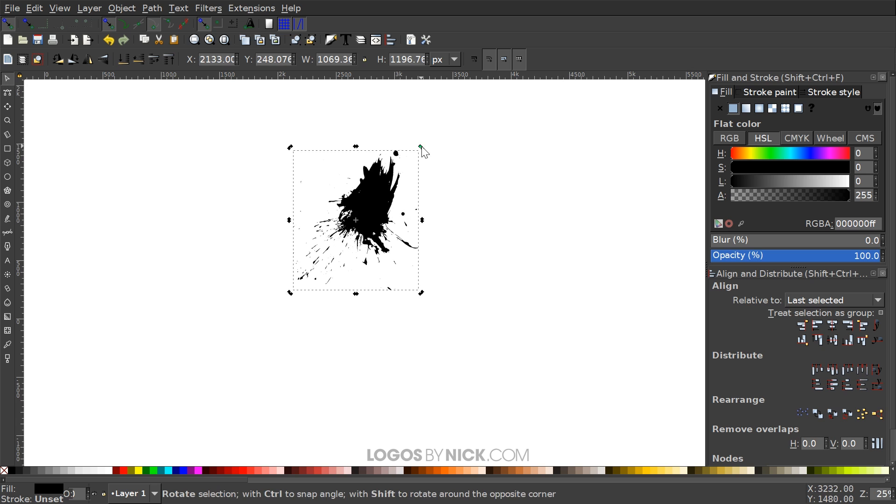
{"action": "left_click_drag", "start_coordinate": [422, 147], "coordinate": [474, 238]}
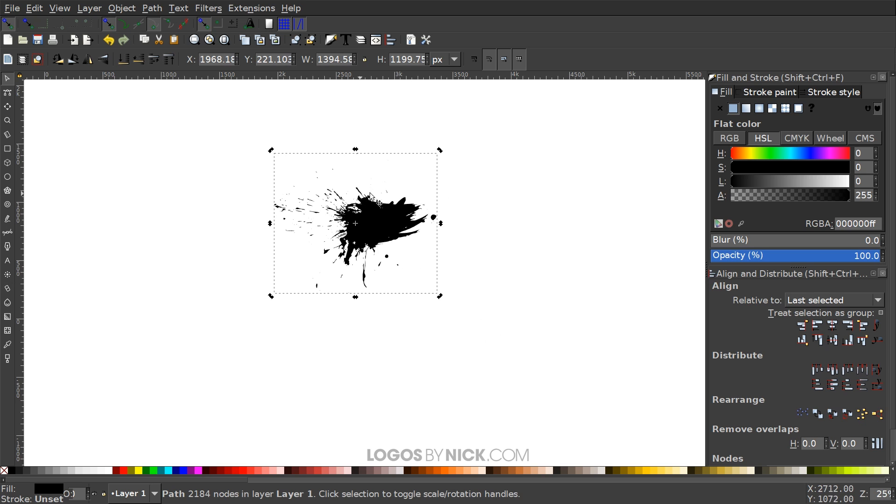
Flatten and stretch the splatter to about 3579 by 532 px and place it at about X 784, Y 925 px.
{"action": "left_click", "coordinate": [398, 213]}
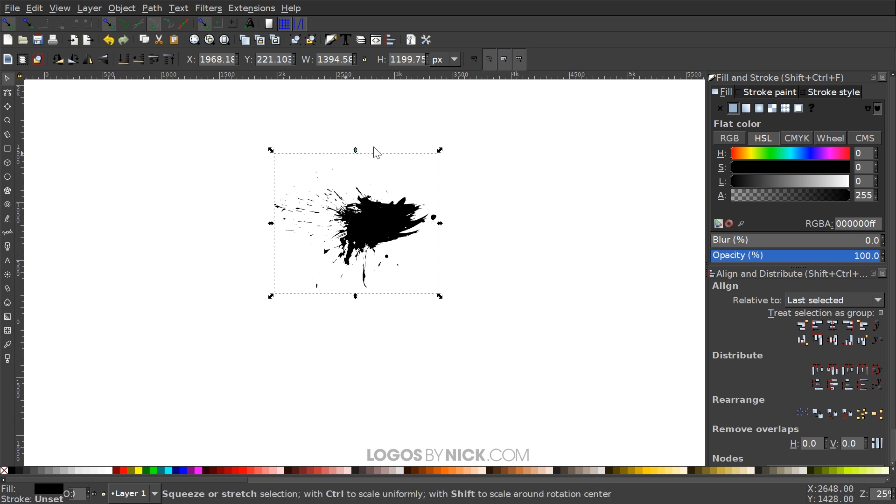
{"action": "left_click_drag", "start_coordinate": [356, 296], "coordinate": [369, 218]}
{"action": "left_click_drag", "start_coordinate": [444, 187], "coordinate": [701, 174]}
{"action": "left_click_drag", "start_coordinate": [521, 190], "coordinate": [380, 192]}
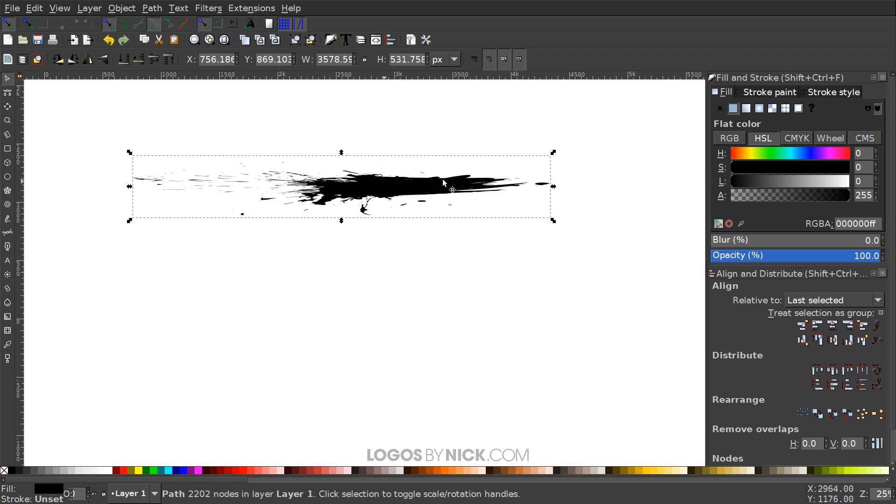
{"action": "left_click_drag", "start_coordinate": [426, 186], "coordinate": [397, 182]}
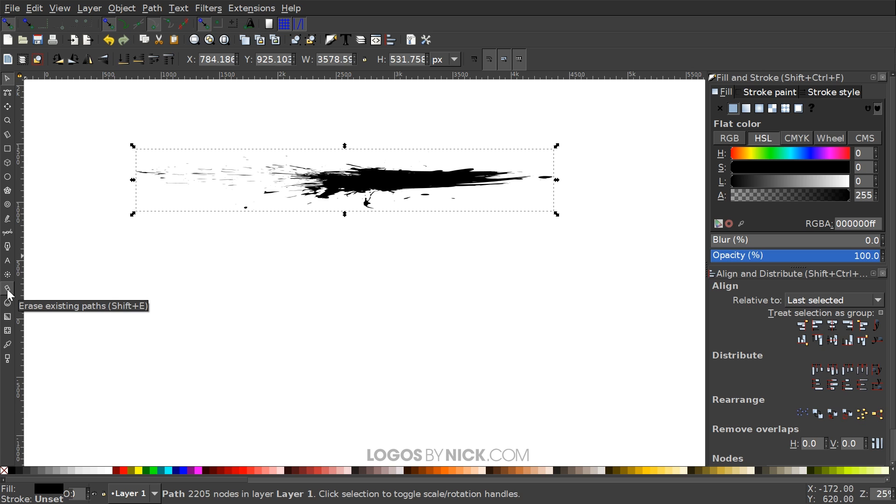
Erase the faint stray specks at the splatter's left tail, shortening the shape to about 2530 px wide.
{"action": "left_click", "coordinate": [9, 290]}
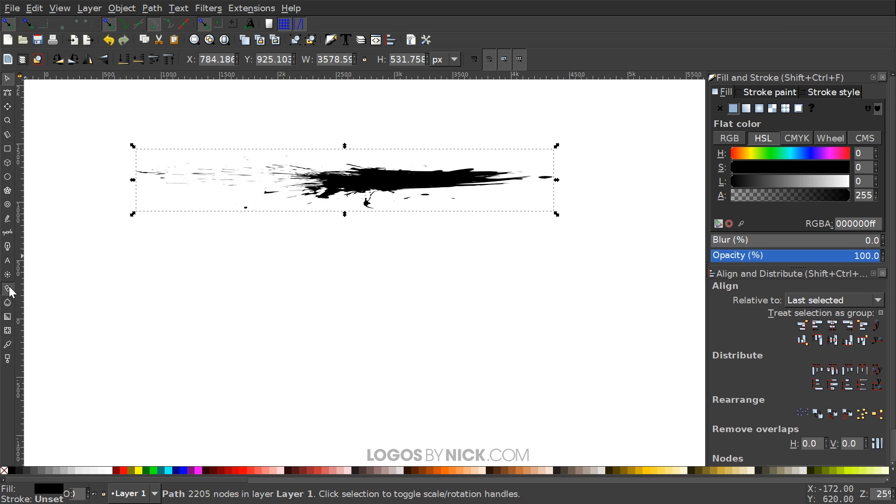
{"action": "mouse_move", "coordinate": [143, 180]}
{"action": "left_mouse_down"}
{"action": "mouse_move", "coordinate": [145, 153]}
{"action": "mouse_move", "coordinate": [151, 169]}
{"action": "mouse_move", "coordinate": [176, 161]}
{"action": "mouse_move", "coordinate": [176, 178]}
{"action": "mouse_move", "coordinate": [148, 154]}
{"action": "mouse_move", "coordinate": [142, 173]}
{"action": "mouse_move", "coordinate": [159, 133]}
{"action": "left_mouse_up"}
{"action": "mouse_move", "coordinate": [190, 189]}
{"action": "left_mouse_down"}
{"action": "mouse_move", "coordinate": [220, 224]}
{"action": "mouse_move", "coordinate": [231, 140]}
{"action": "mouse_move", "coordinate": [236, 183]}
{"action": "mouse_move", "coordinate": [245, 140]}
{"action": "left_mouse_up"}
{"action": "mouse_move", "coordinate": [243, 229]}
{"action": "left_mouse_down"}
{"action": "mouse_move", "coordinate": [249, 166]}
{"action": "mouse_move", "coordinate": [253, 178]}
{"action": "left_mouse_up"}
{"action": "left_click_drag", "start_coordinate": [476, 267], "coordinate": [452, 281]}
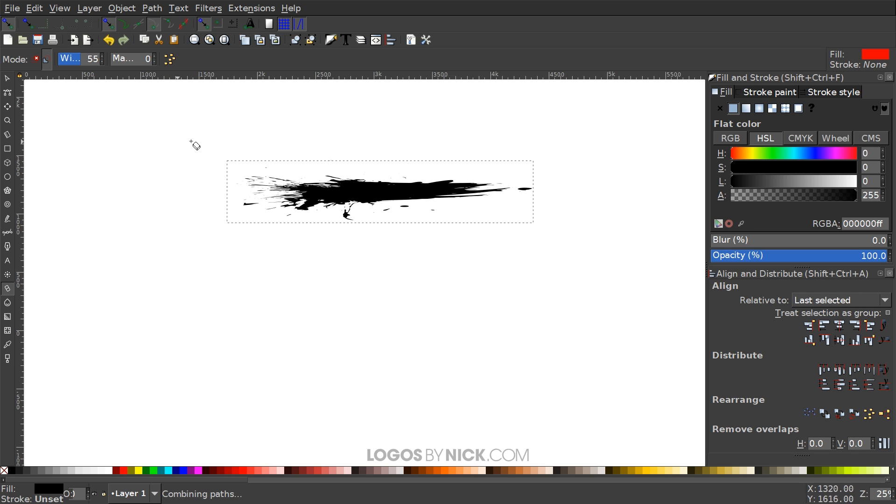
{"action": "mouse_move", "coordinate": [194, 142]}
{"action": "left_mouse_down"}
{"action": "mouse_move", "coordinate": [228, 169]}
{"action": "mouse_move", "coordinate": [224, 226]}
{"action": "mouse_move", "coordinate": [231, 105]}
{"action": "left_mouse_up"}
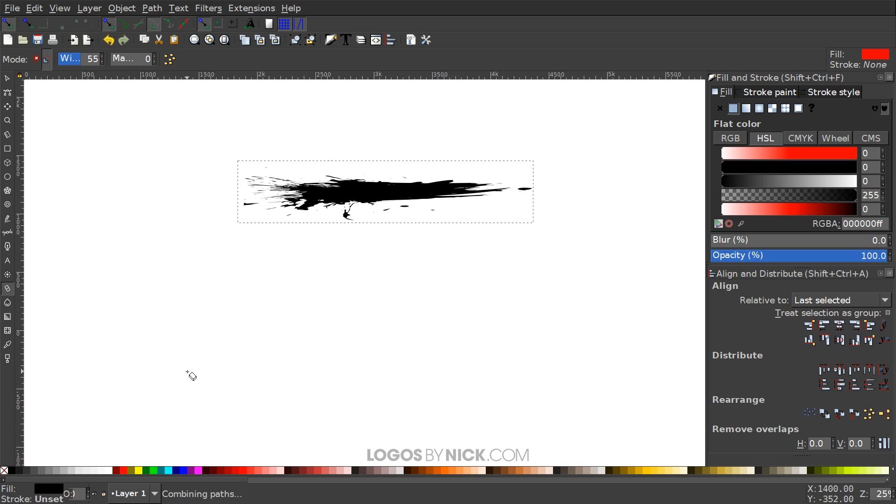
{"action": "left_click_drag", "start_coordinate": [307, 275], "coordinate": [278, 286]}
{"action": "left_click_drag", "start_coordinate": [210, 226], "coordinate": [204, 231]}
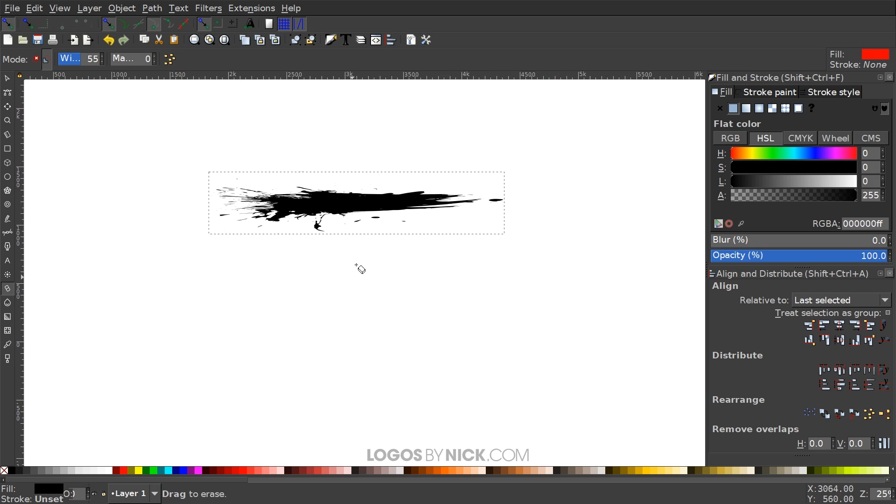
Copy the trimmed splatter stroke to the clipboard and move the original to about X 465, Y 1745 px.
{"action": "left_click", "coordinate": [12, 78]}
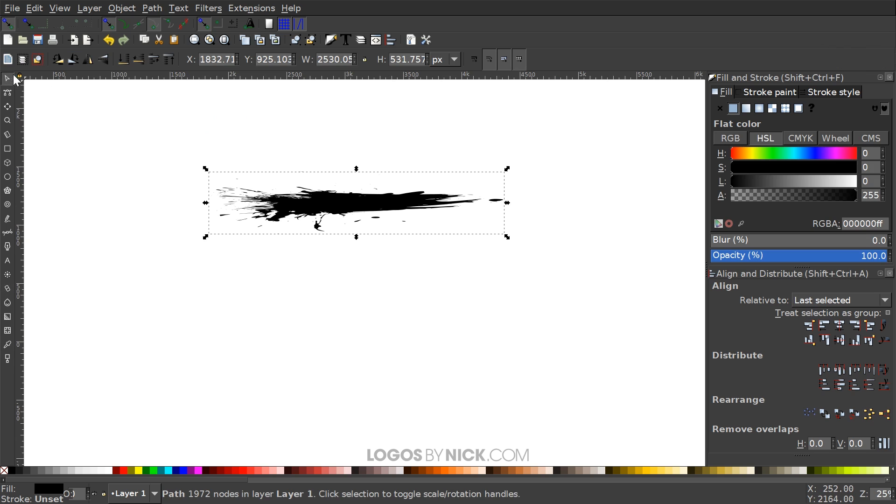
{"action": "left_click_drag", "start_coordinate": [369, 207], "coordinate": [351, 163]}
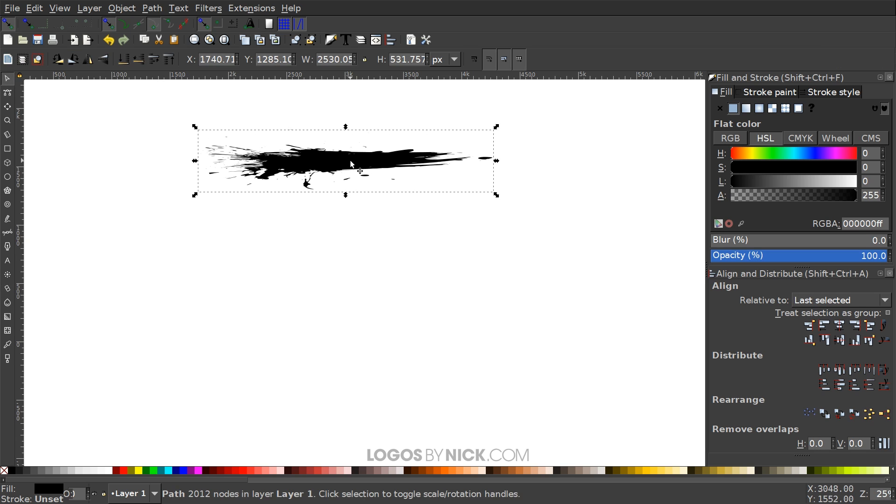
{"action": "right_click", "coordinate": [351, 162]}
{"action": "left_click", "coordinate": [394, 214]}
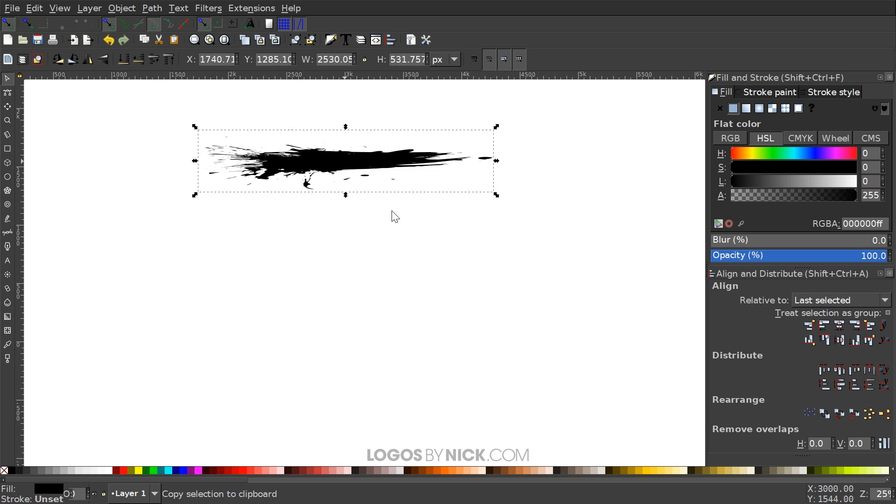
{"action": "left_click_drag", "start_coordinate": [343, 168], "coordinate": [194, 114]}
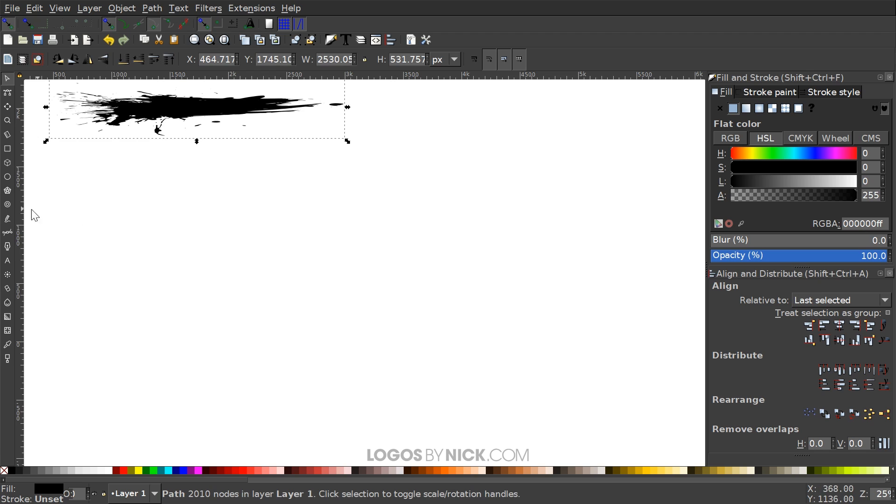
Draw a freehand closed circle about 3528 by 3543 px below the splatter, using the Pencil with the clipboard shape and smoothing 100.
{"action": "left_click", "coordinate": [7, 219]}
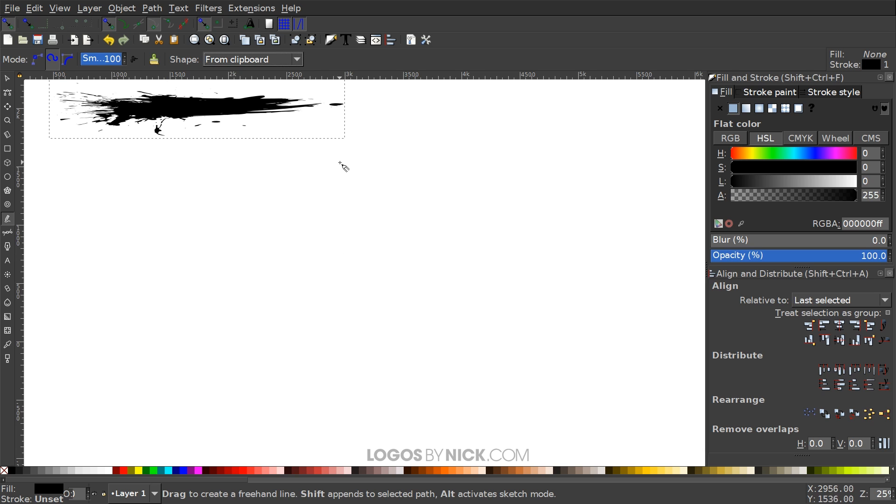
{"action": "mouse_move", "coordinate": [334, 173]}
{"action": "left_mouse_down"}
{"action": "mouse_move", "coordinate": [313, 123]}
{"action": "mouse_move", "coordinate": [261, 125]}
{"action": "mouse_move", "coordinate": [220, 142]}
{"action": "mouse_move", "coordinate": [178, 184]}
{"action": "mouse_move", "coordinate": [156, 234]}
{"action": "mouse_move", "coordinate": [140, 304]}
{"action": "mouse_move", "coordinate": [150, 365]}
{"action": "mouse_move", "coordinate": [189, 422]}
{"action": "mouse_move", "coordinate": [234, 447]}
{"action": "mouse_move", "coordinate": [349, 460]}
{"action": "mouse_move", "coordinate": [405, 448]}
{"action": "mouse_move", "coordinate": [434, 425]}
{"action": "mouse_move", "coordinate": [452, 394]}
{"action": "mouse_move", "coordinate": [453, 280]}
{"action": "mouse_move", "coordinate": [442, 236]}
{"action": "mouse_move", "coordinate": [402, 168]}
{"action": "left_mouse_up"}
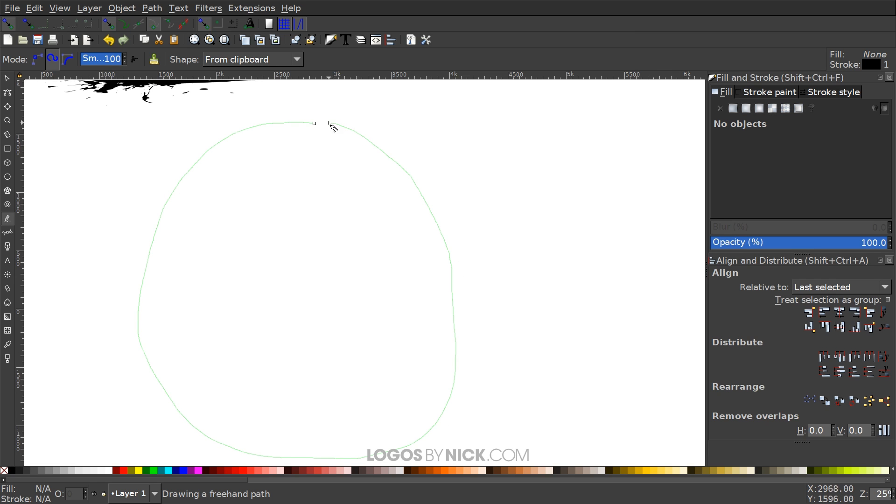
{"action": "left_click_drag", "start_coordinate": [316, 123], "coordinate": [314, 123]}
{"action": "mouse_move", "coordinate": [370, 380]}
{"action": "left_mouse_down"}
{"action": "mouse_move", "coordinate": [429, 178]}
{"action": "mouse_move", "coordinate": [442, 439]}
{"action": "left_mouse_up"}
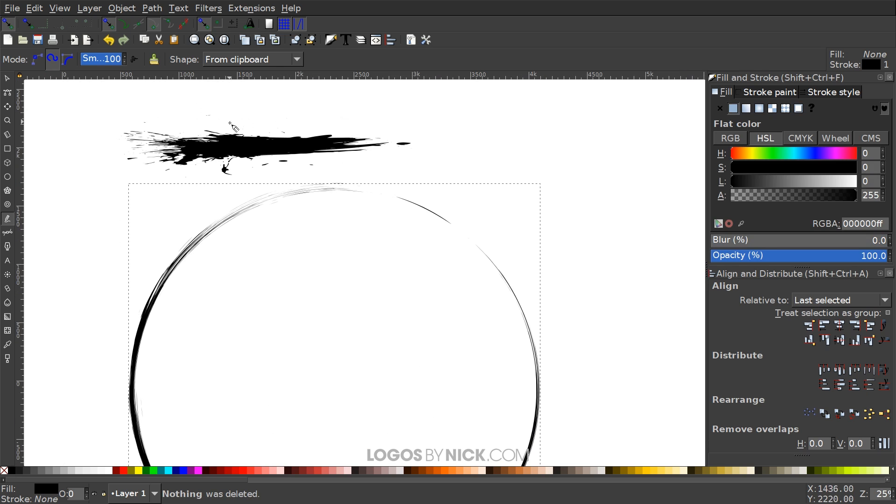
{"action": "left_click_drag", "start_coordinate": [182, 393], "coordinate": [190, 275]}
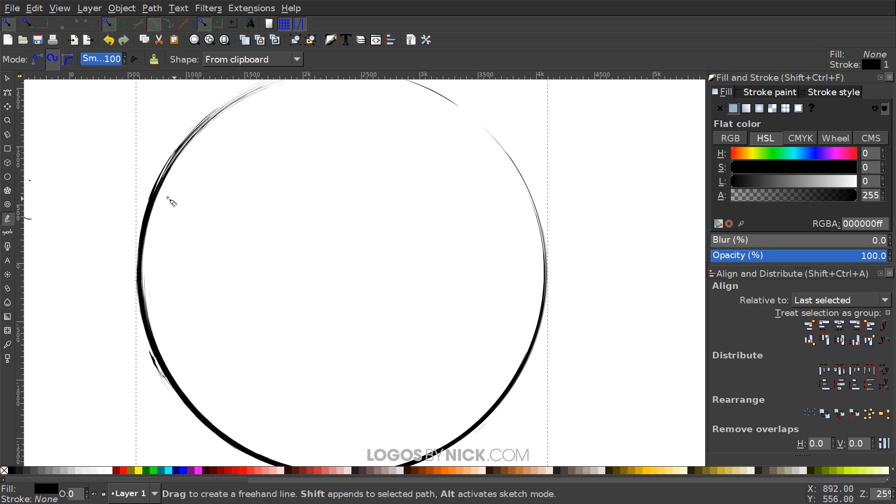
{"action": "left_click_drag", "start_coordinate": [378, 262], "coordinate": [386, 295]}
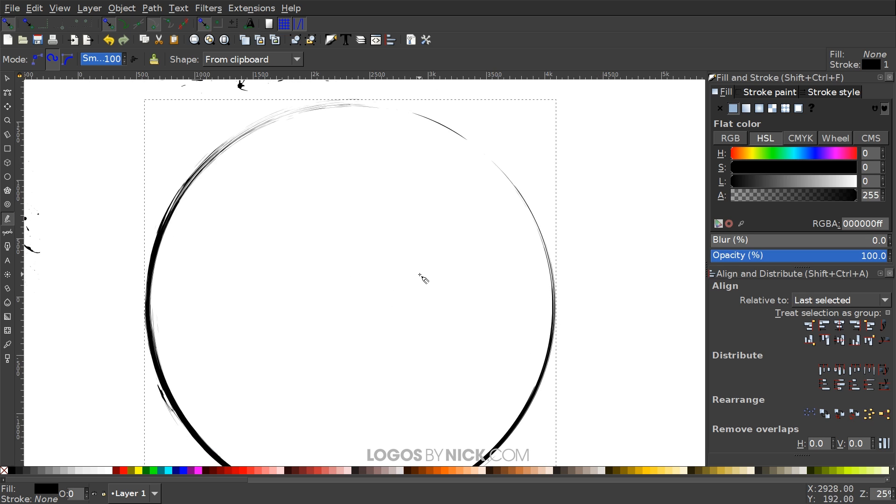
{"action": "scroll", "coordinate": [420, 275], "scroll_direction": "down", "scroll_amount": 1}
{"action": "left_click_drag", "start_coordinate": [451, 269], "coordinate": [344, 226]}
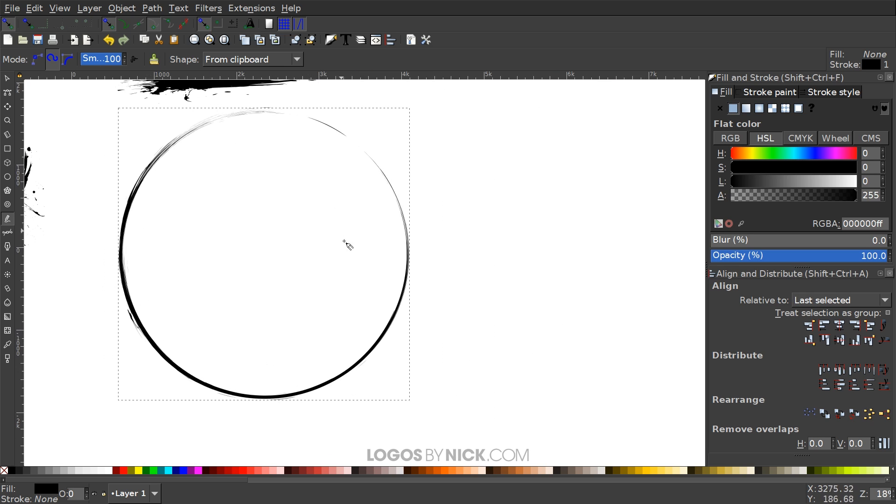
{"action": "left_click_drag", "start_coordinate": [318, 200], "coordinate": [292, 177]}
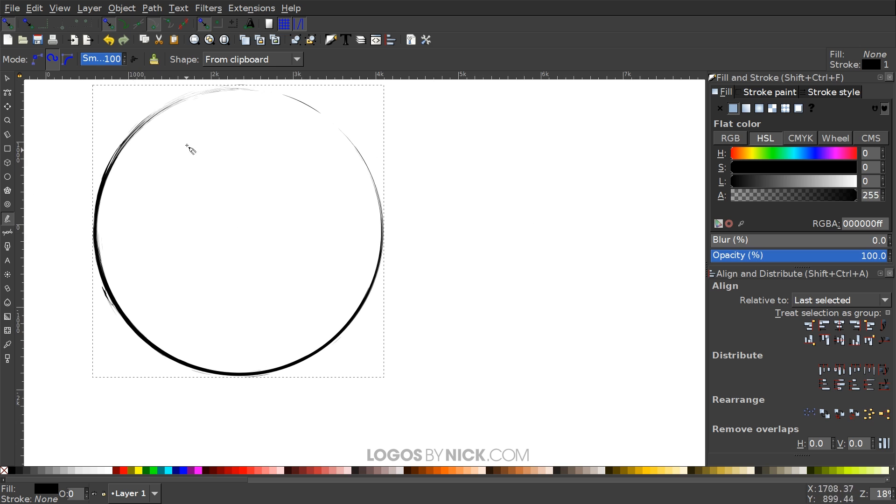
Move the brushed circle clear of the other artwork, to about X 4804, Y -3824 px.
{"action": "left_click", "coordinate": [8, 78]}
{"action": "left_click_drag", "start_coordinate": [125, 143], "coordinate": [414, 288]}
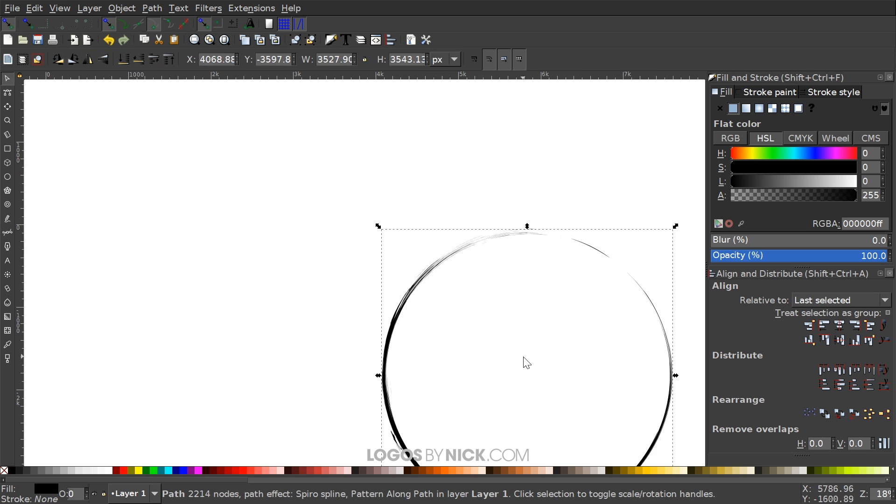
{"action": "left_click_drag", "start_coordinate": [523, 357], "coordinate": [312, 248]}
{"action": "left_click_drag", "start_coordinate": [198, 213], "coordinate": [259, 232]}
{"action": "left_click_drag", "start_coordinate": [410, 280], "coordinate": [371, 248]}
{"action": "left_click_drag", "start_coordinate": [142, 174], "coordinate": [86, 200]}
{"action": "left_click_drag", "start_coordinate": [339, 286], "coordinate": [391, 256]}
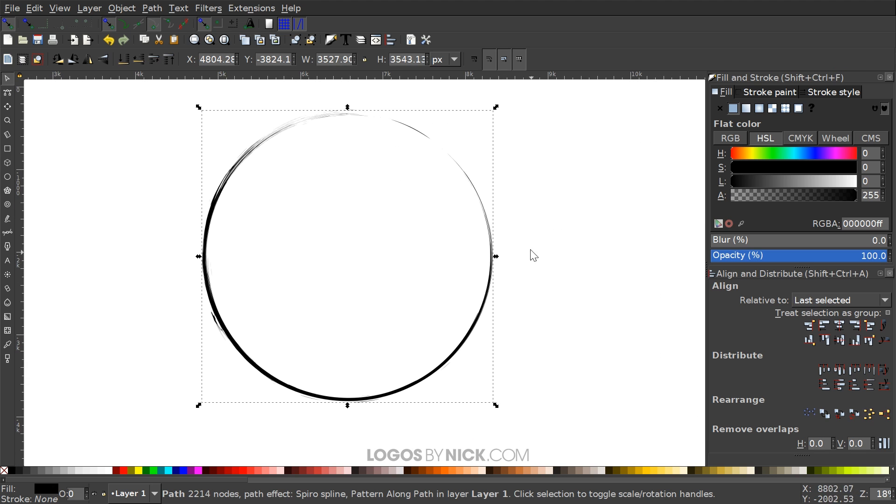
Thicken the circle's brush pattern with its width handle until the ring measures about 3951 by 3981 px.
{"action": "left_click", "coordinate": [7, 93]}
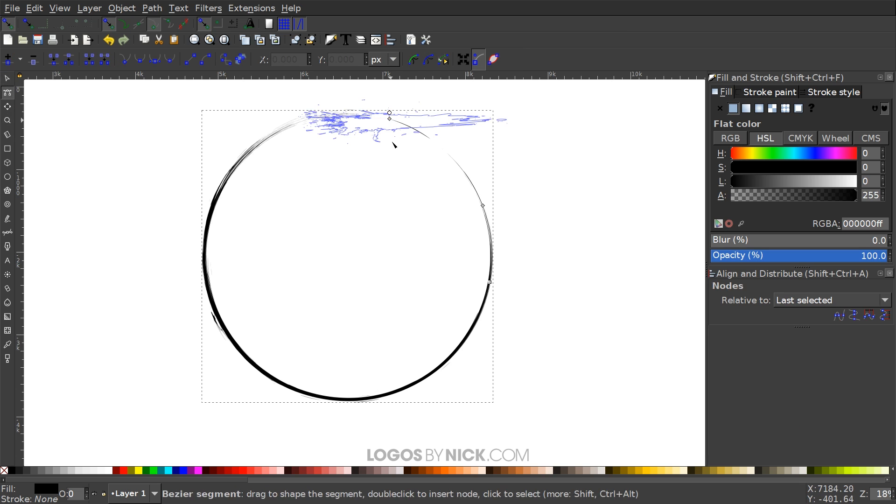
{"action": "left_click_drag", "start_coordinate": [393, 142], "coordinate": [378, 175]}
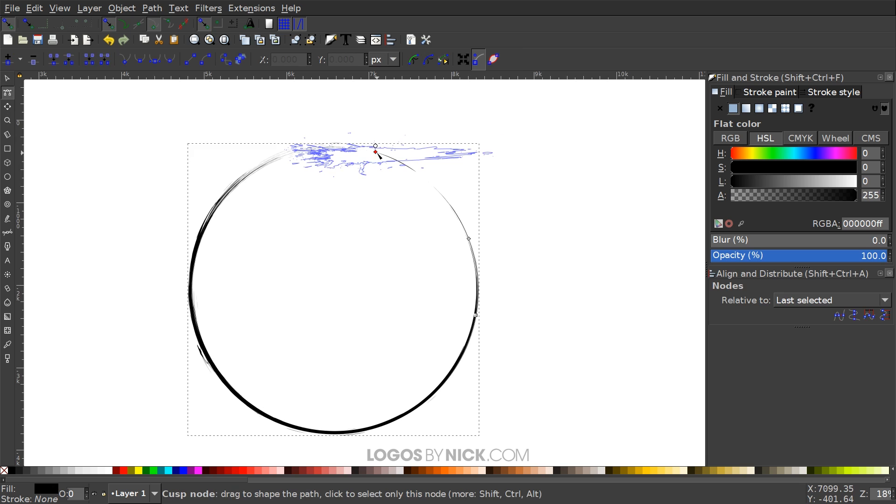
{"action": "mouse_move", "coordinate": [376, 146]}
{"action": "left_mouse_down"}
{"action": "mouse_move", "coordinate": [386, 99]}
{"action": "mouse_move", "coordinate": [379, 90]}
{"action": "mouse_move", "coordinate": [388, 92]}
{"action": "mouse_move", "coordinate": [373, 148]}
{"action": "mouse_move", "coordinate": [374, 90]}
{"action": "mouse_move", "coordinate": [379, 108]}
{"action": "left_mouse_up"}
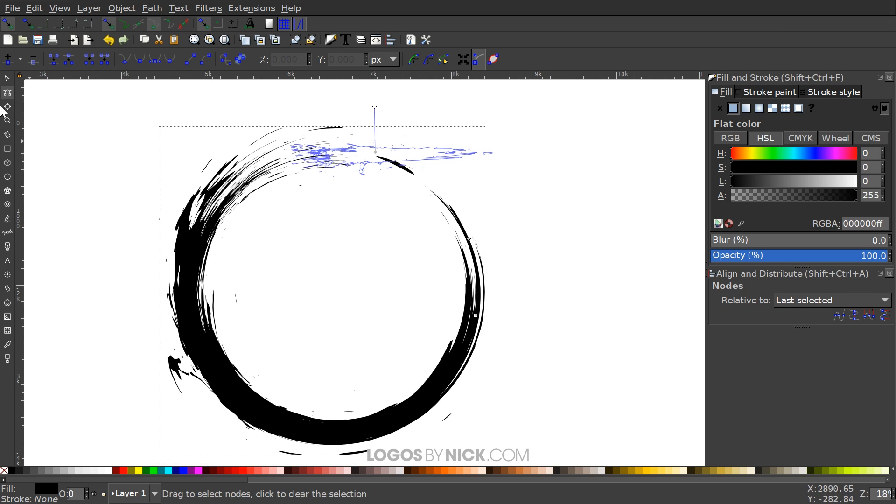
Convert the thickened brush ring from a path-effect object to a plain path.
{"action": "left_click", "coordinate": [6, 80]}
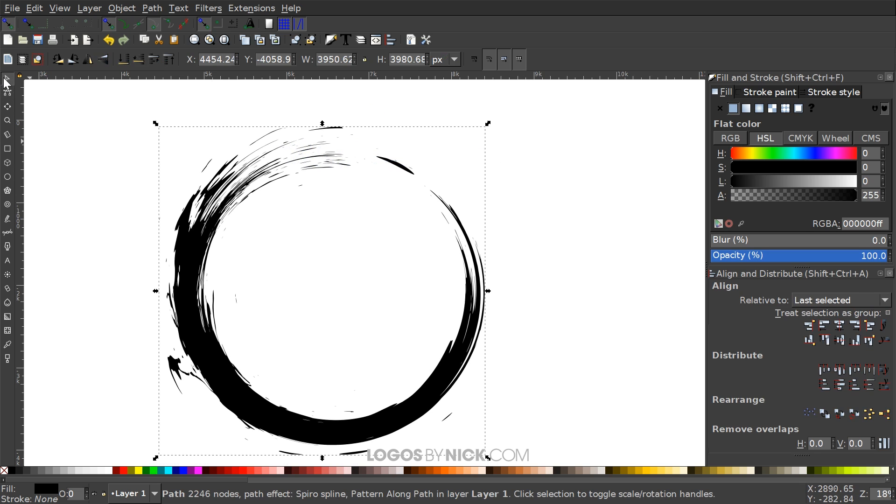
{"action": "left_click", "coordinate": [147, 10]}
{"action": "left_click", "coordinate": [156, 23]}
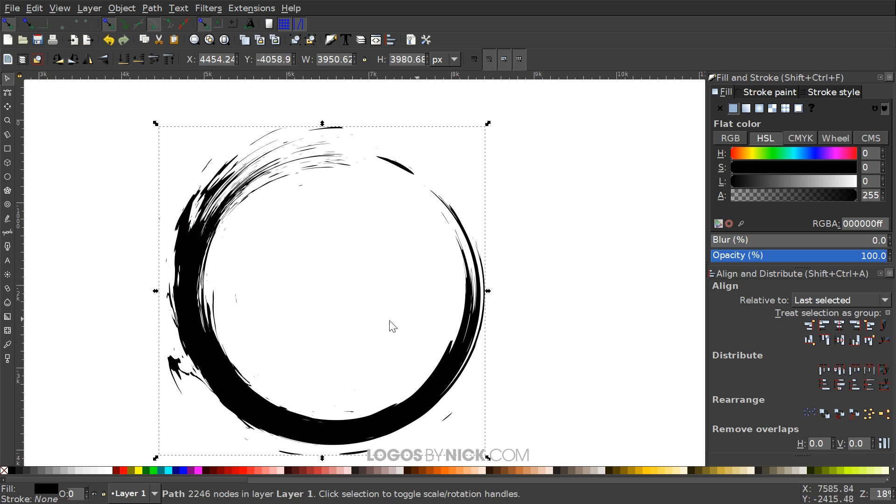
Scale the brush ring down proportionally to about 2910 by 2932 px and place it at about X 5144, Y -2822 px.
{"action": "left_click_drag", "start_coordinate": [173, 266], "coordinate": [204, 252]}
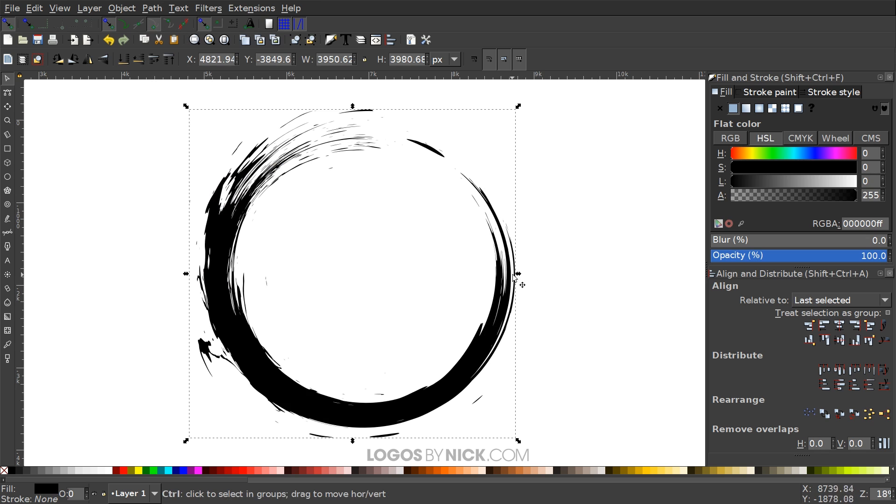
{"action": "left_click_drag", "start_coordinate": [517, 274], "coordinate": [475, 280]}
{"action": "left_click_drag", "start_coordinate": [444, 326], "coordinate": [426, 285]}
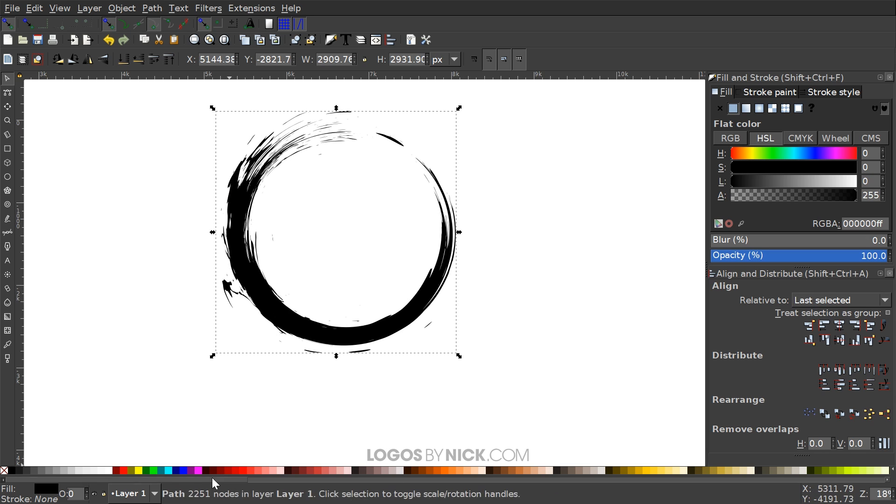
Try several palette fill colours on the brush ring, including dark red 800000.
{"action": "left_click", "coordinate": [176, 469]}
{"action": "left_click", "coordinate": [139, 470]}
{"action": "left_click", "coordinate": [117, 470]}
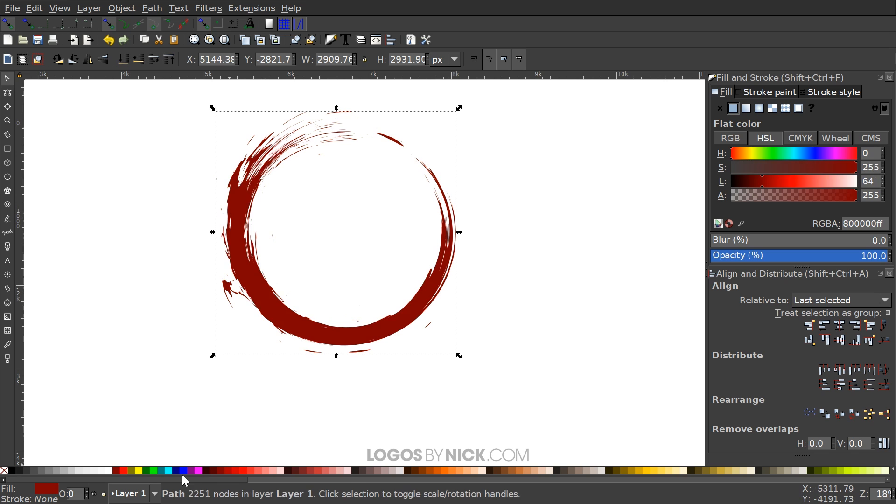
{"action": "left_click", "coordinate": [234, 470]}
{"action": "left_click", "coordinate": [286, 471]}
Fill the brush ring with dark grey 1a1a1a and deselect it.
{"action": "left_click", "coordinate": [16, 470]}
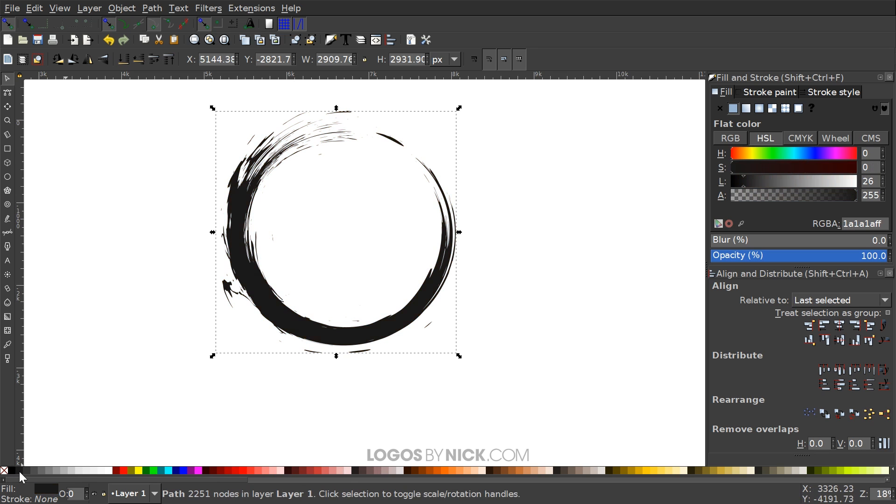
{"action": "scroll", "coordinate": [442, 251], "scroll_direction": "up", "scroll_amount": 1}
{"action": "left_click", "coordinate": [543, 267]}
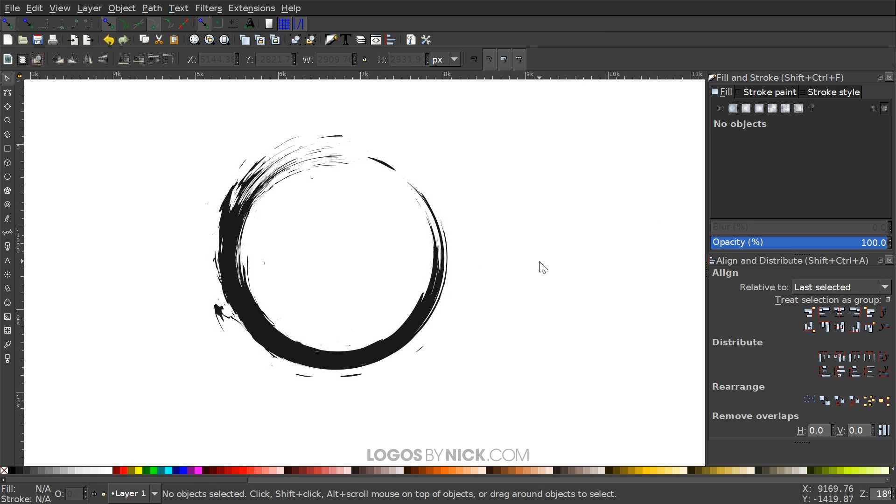